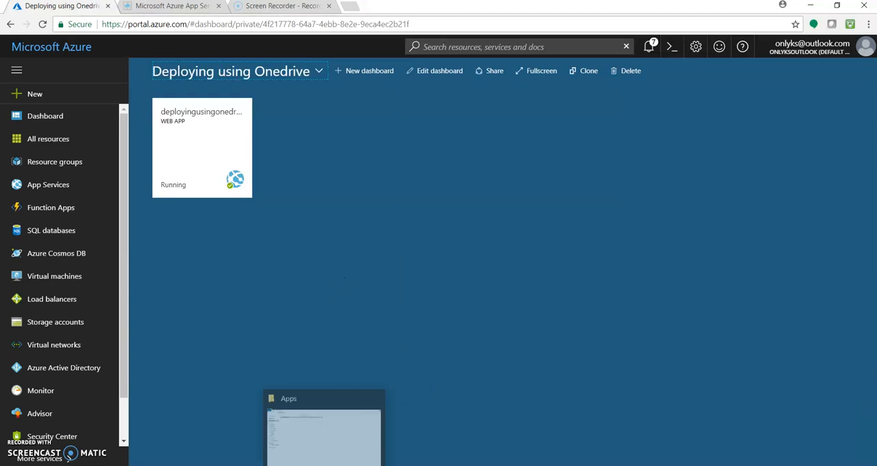
# Step: Switch to File Explorer and look inside the Apps folder of OneDrive, starting from the OneDrive root
pyautogui.click(334, 455)
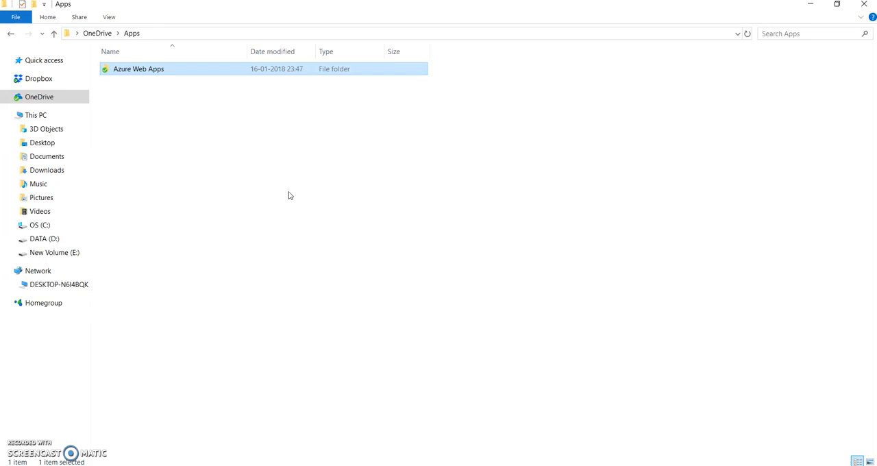
pyautogui.click(95, 34)
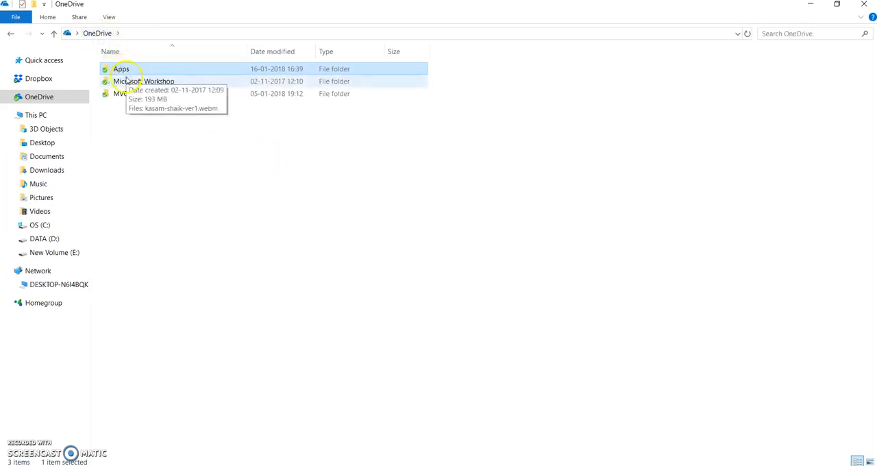
pyautogui.doubleClick(136, 70)
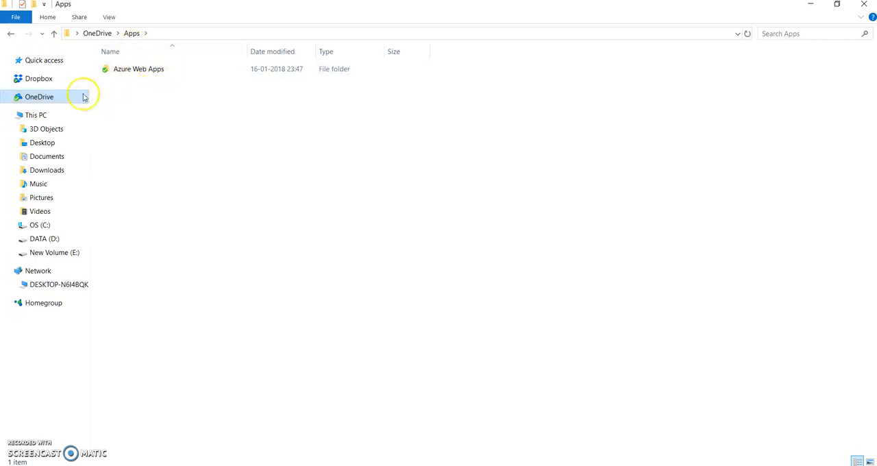
# Step: Look inside Dropbox's Apps folder for comparison and return to the Apps folder in OneDrive
pyautogui.click(50, 83)
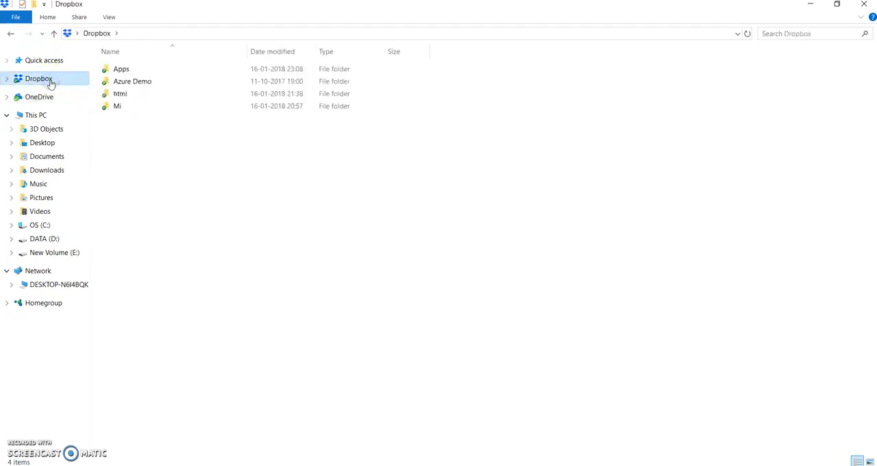
pyautogui.doubleClick(123, 70)
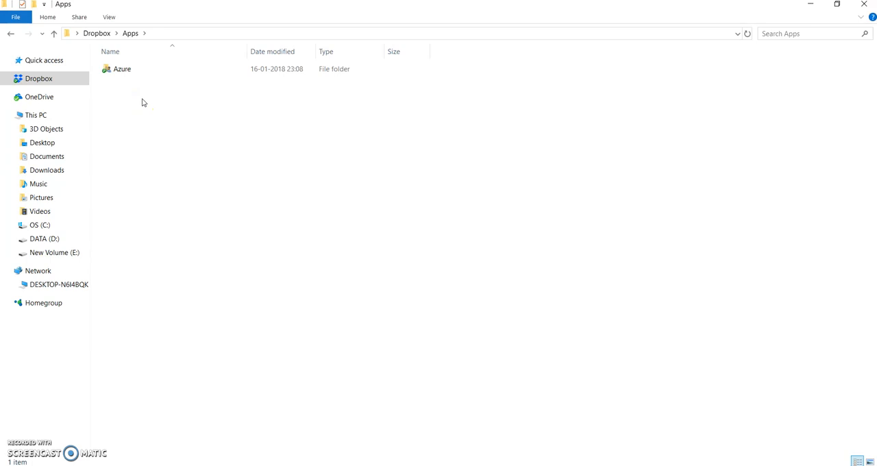
pyautogui.click(49, 101)
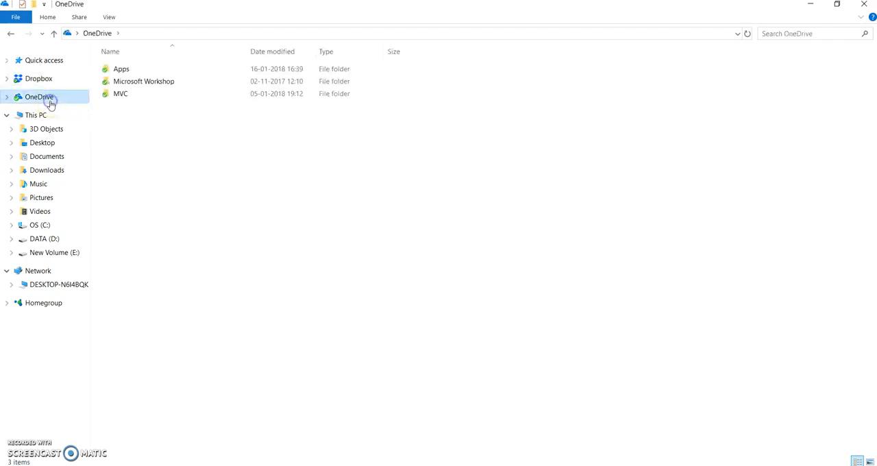
pyautogui.doubleClick(114, 73)
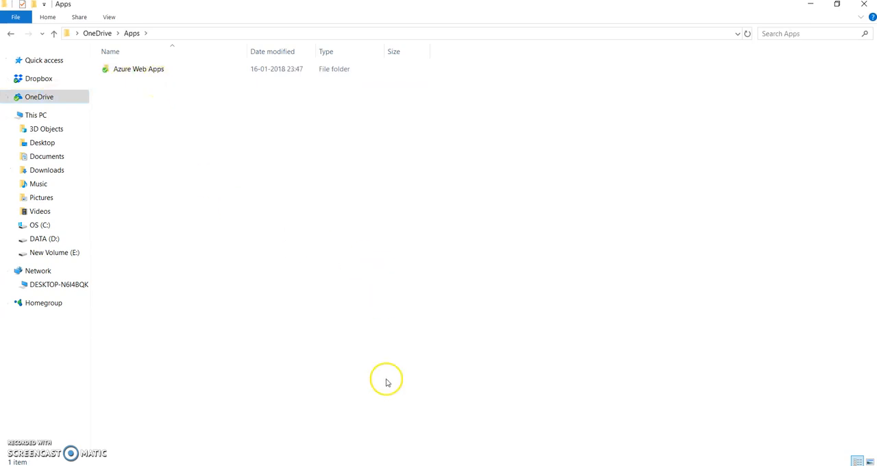
# Step: Switch back to the Azure portal and view where a new Web App can be created, without creating one
pyautogui.click(409, 465)
pyautogui.click(451, 456)
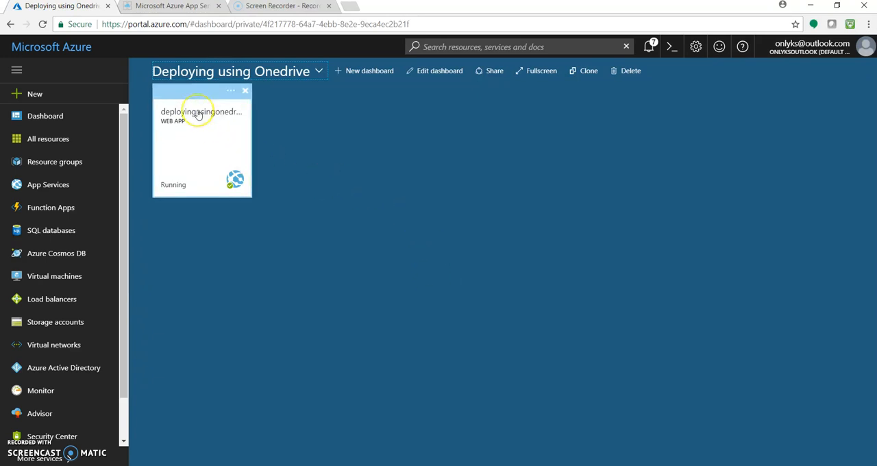
pyautogui.click(42, 102)
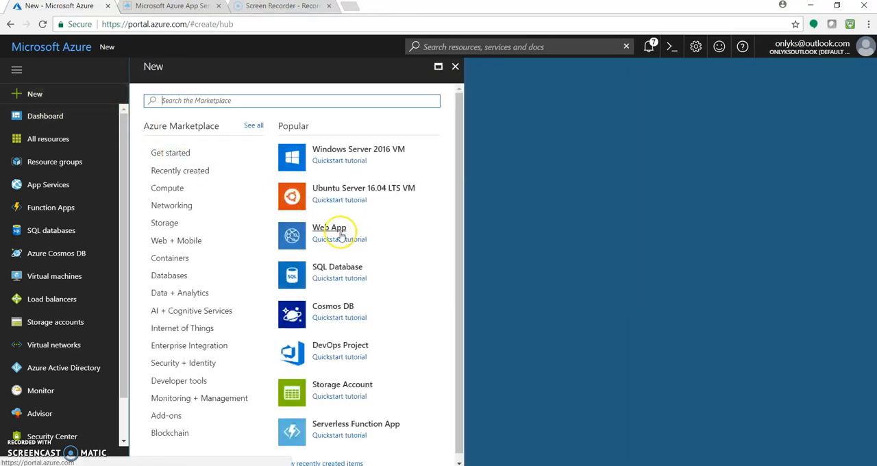
pyautogui.click(455, 69)
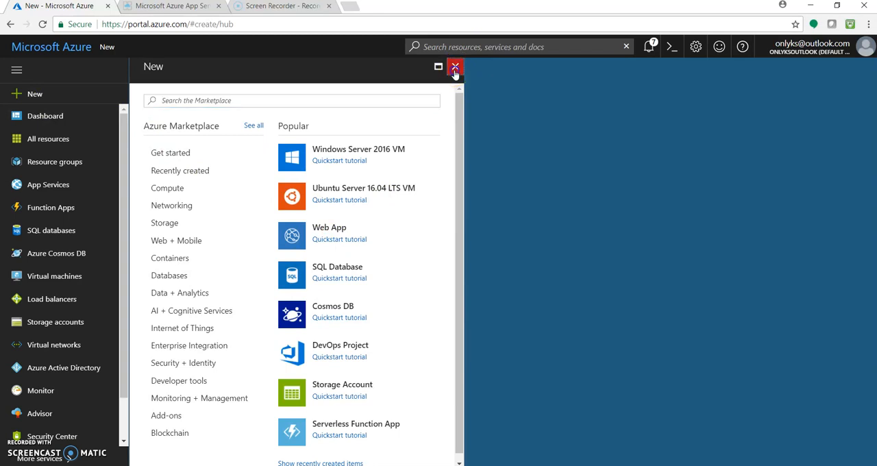
# Step: Open the deployingusingonedrive web app from the dashboard and check its live site before returning to the portal
pyautogui.click(200, 145)
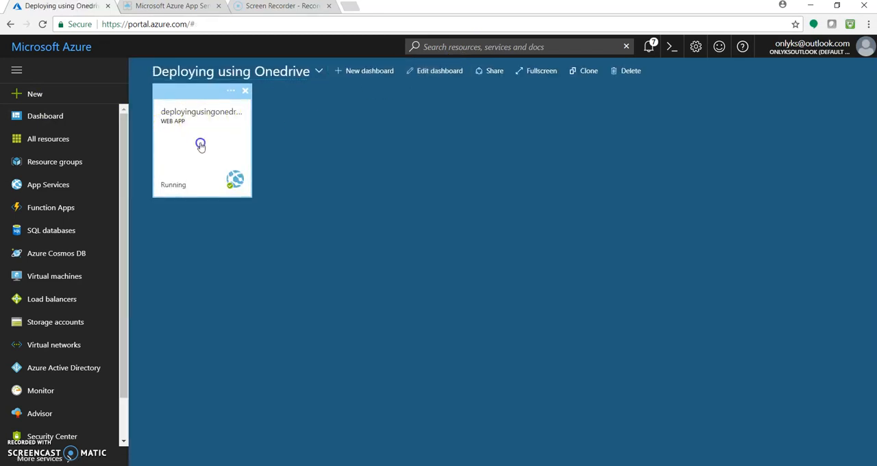
pyautogui.click(221, 92)
pyautogui.click(180, 6)
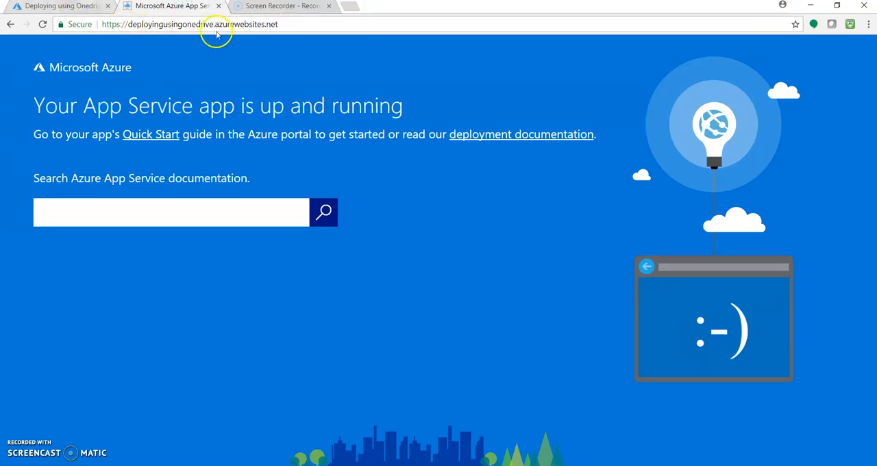
pyautogui.click(81, 8)
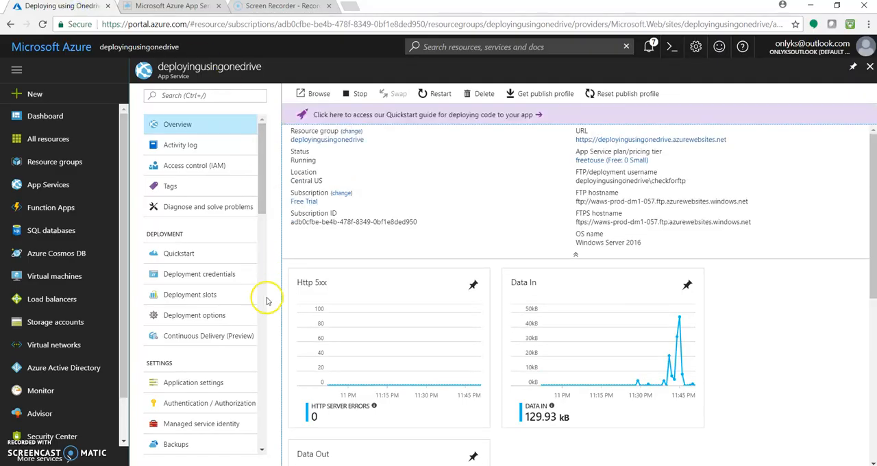
# Step: Choose OneDrive as the source in the web app's deployment options
pyautogui.click(209, 316)
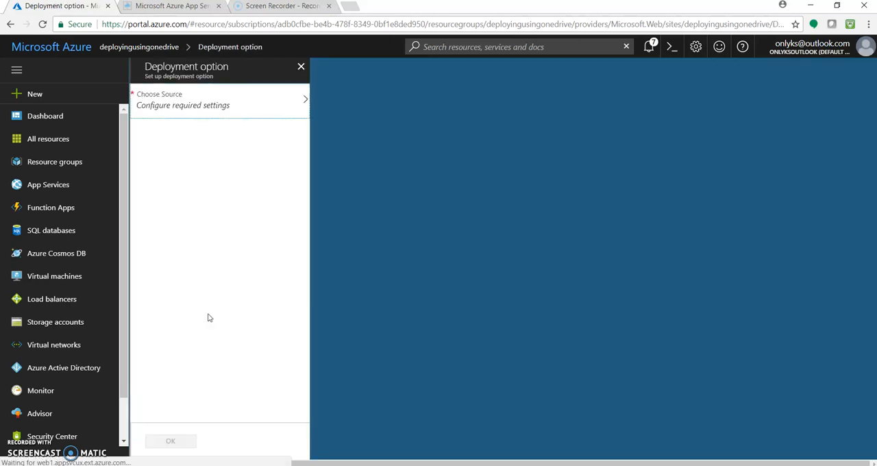
pyautogui.click(245, 111)
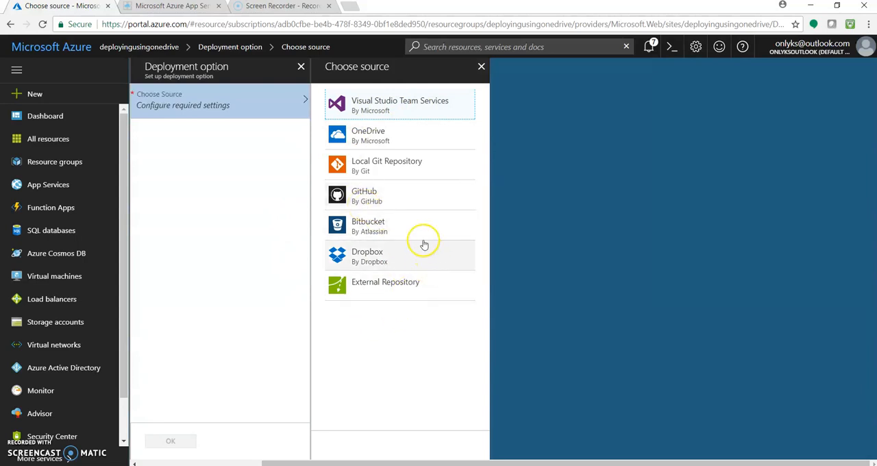
pyautogui.click(401, 140)
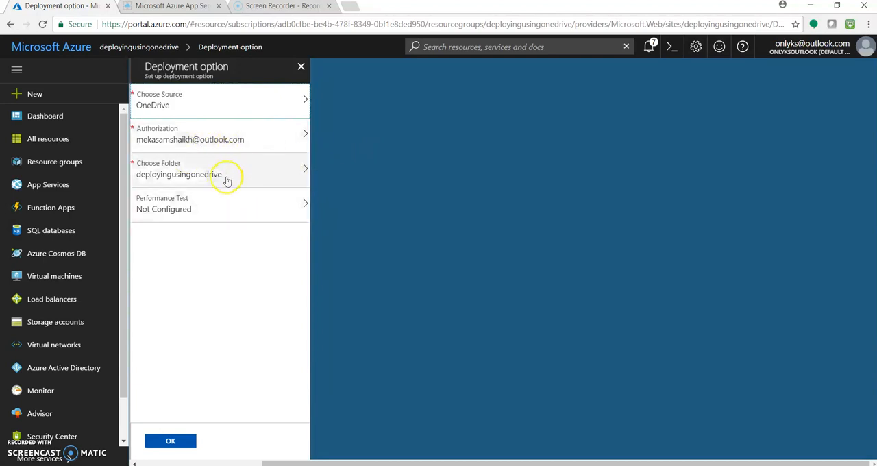
# Step: View the auth.png authorization screenshot in Photos and examine OneDrive's Azure Web Apps subfolders in File Explorer, returning to the Azure portal
pyautogui.moveTo(466, 465)
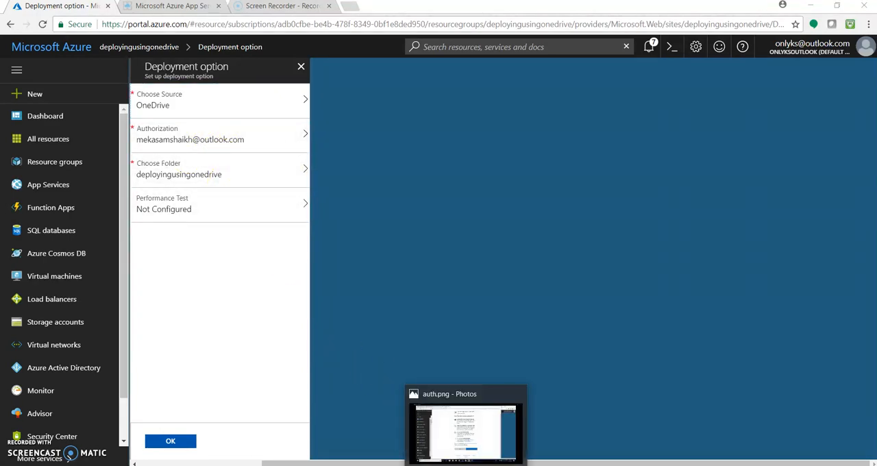
pyautogui.click(466, 432)
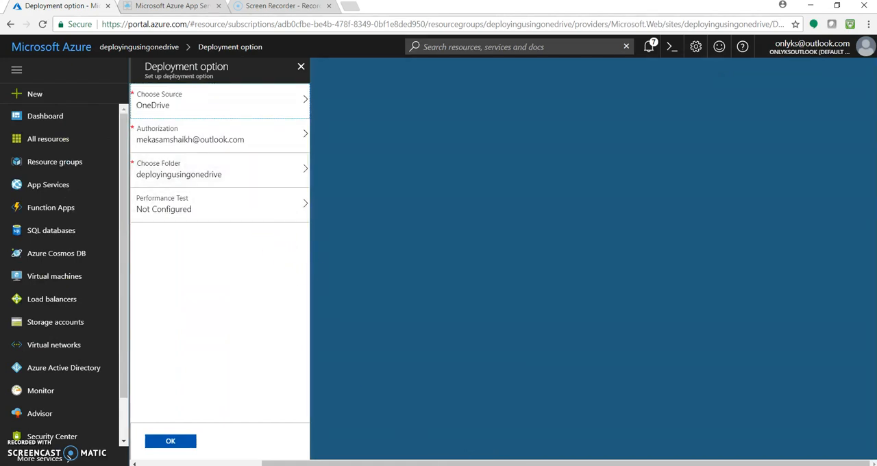
pyautogui.click(320, 465)
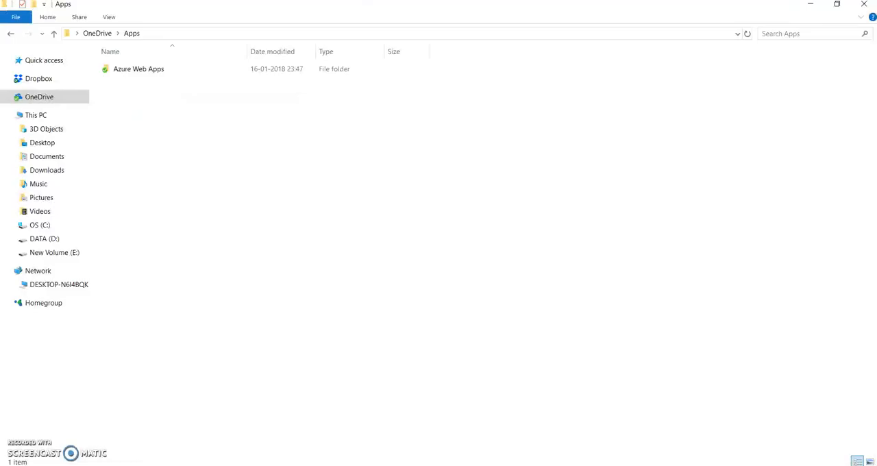
pyautogui.click(137, 69)
pyautogui.doubleClick(138, 69)
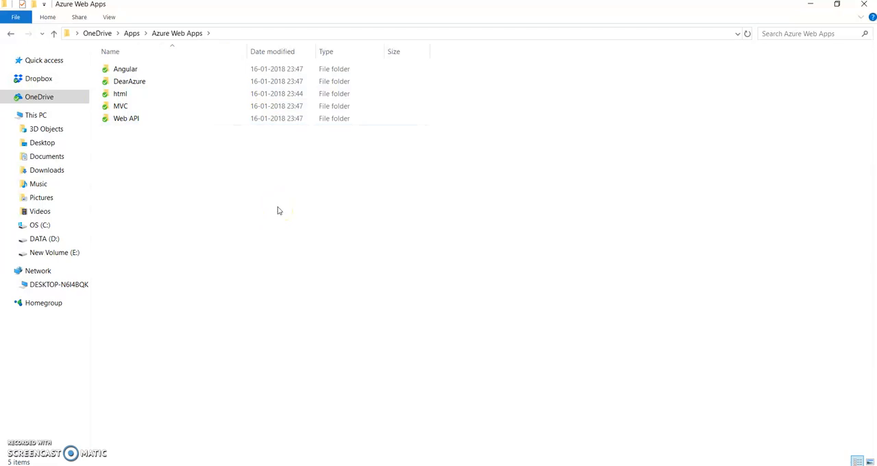
pyautogui.moveTo(410, 465)
pyautogui.click(441, 460)
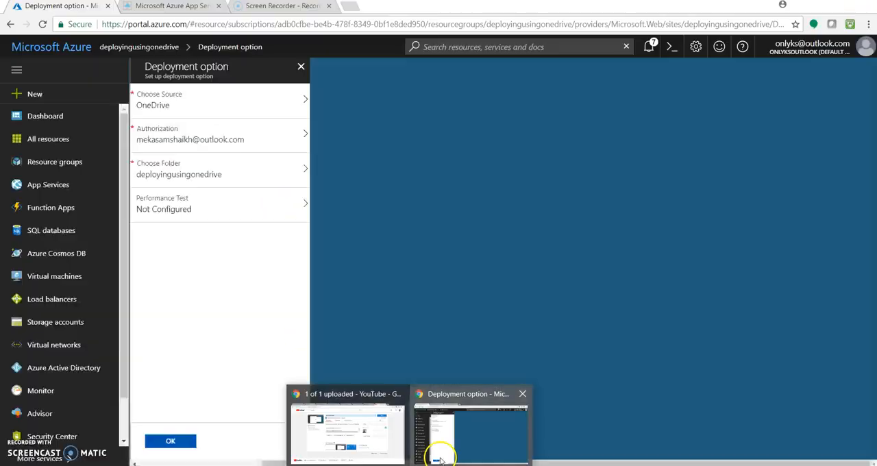
# Step: Choose html as the deployment folder after comparing the offered folders with those in OneDrive's Azure Web Apps folder
pyautogui.click(244, 179)
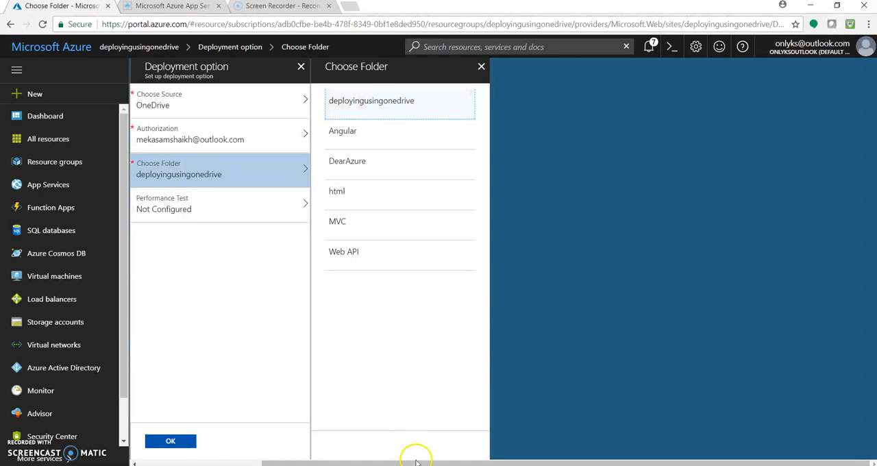
pyautogui.click(325, 465)
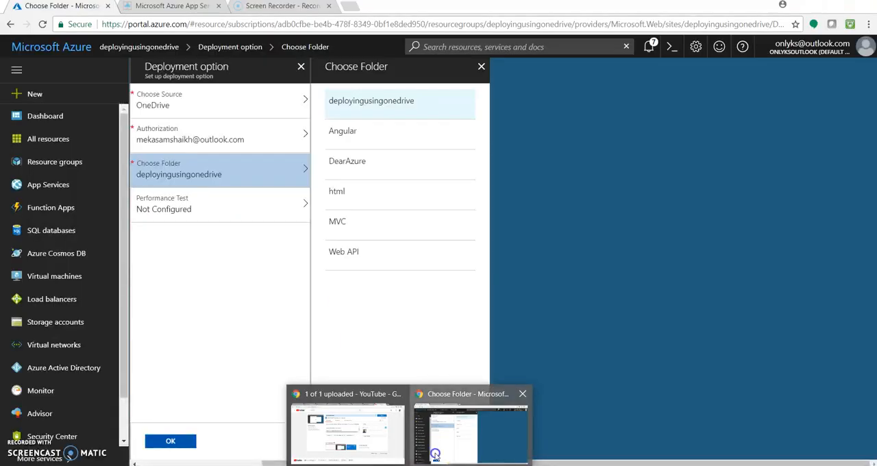
pyautogui.click(435, 454)
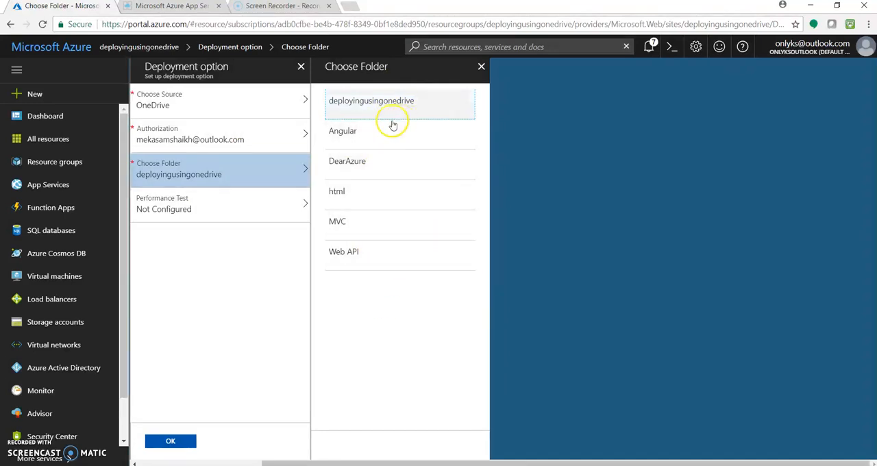
pyautogui.click(382, 197)
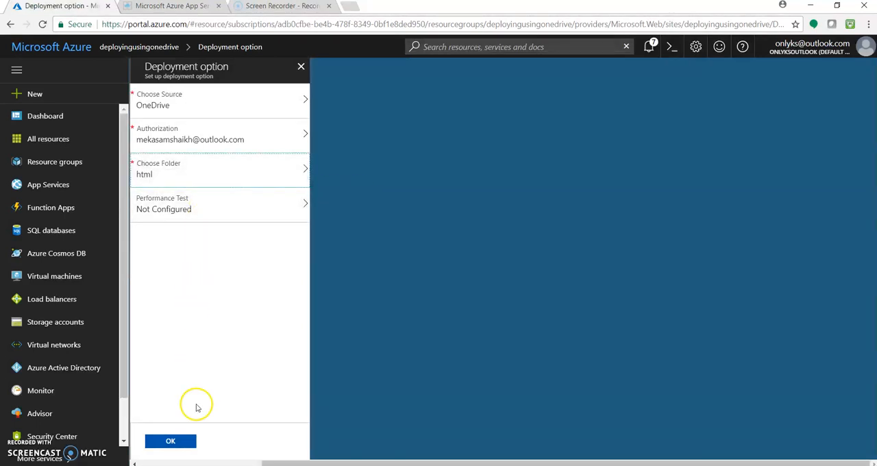
# Step: Check the html folder's contents in File Explorer and confirm the OneDrive deployment setup in the Azure portal
pyautogui.click(304, 418)
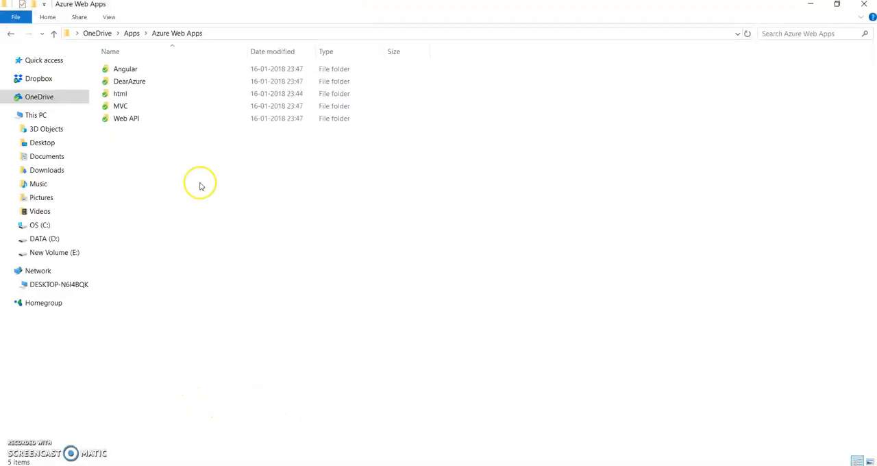
pyautogui.doubleClick(137, 94)
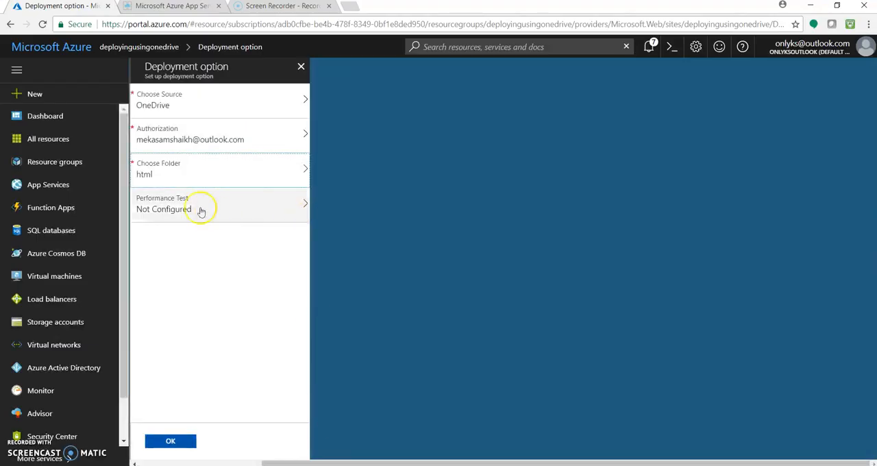
pyautogui.click(172, 440)
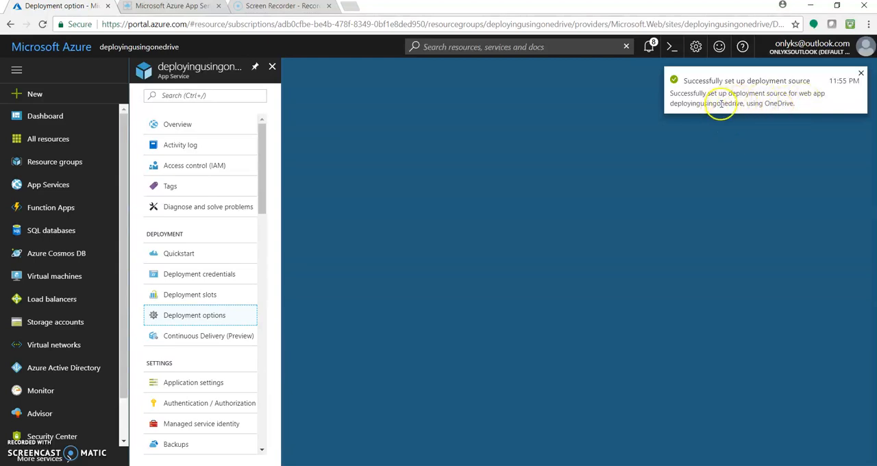
# Step: Check the OneDrive synchronization in the web app's deployment options and reload the live site to view the deployed page
pyautogui.click(206, 278)
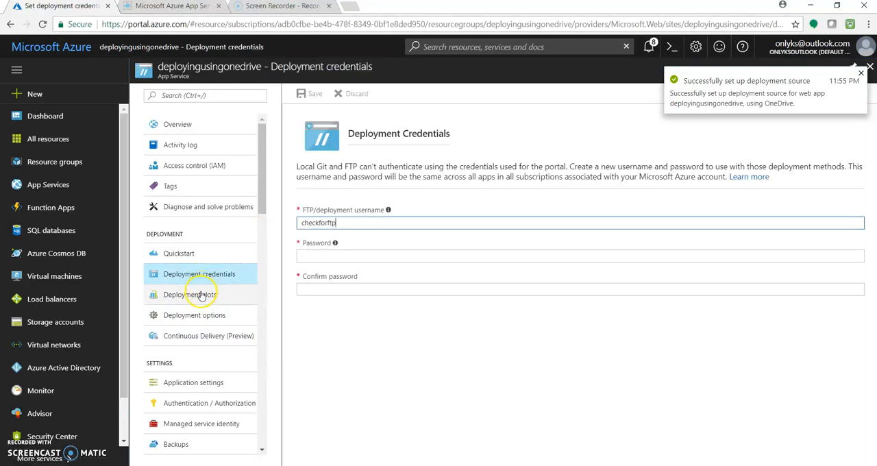
pyautogui.click(202, 317)
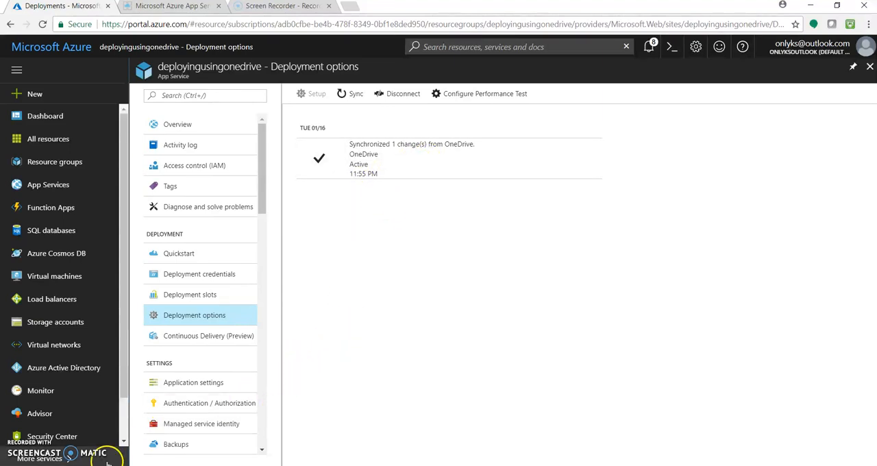
pyautogui.click(182, 6)
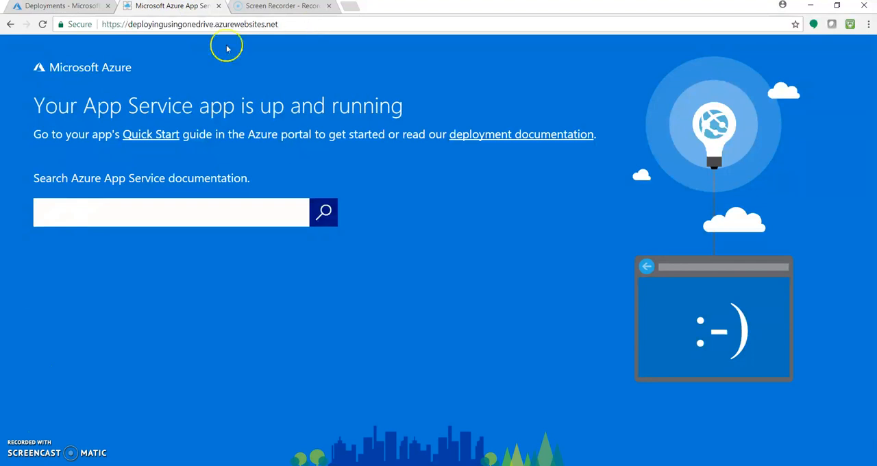
pyautogui.click(43, 26)
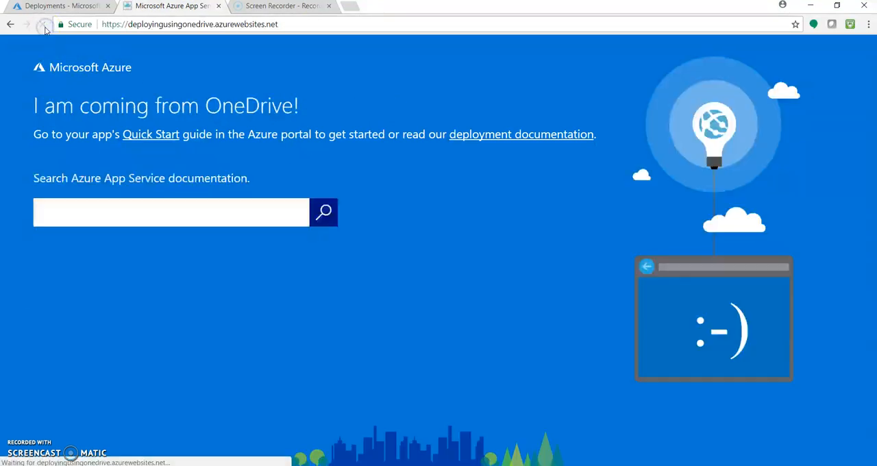